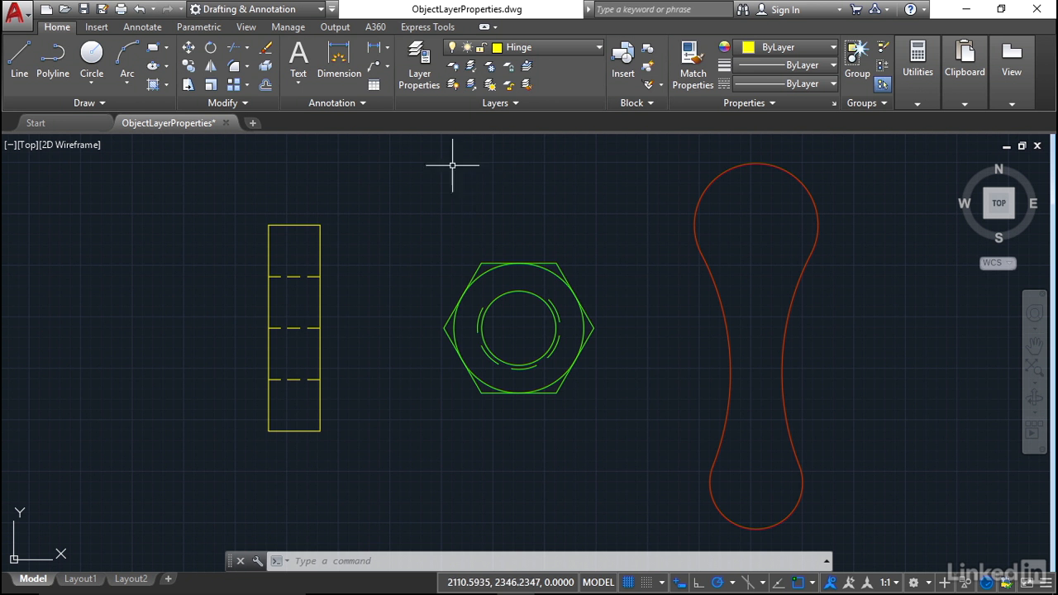
- Start a new layer state in the Layer States Manager and name it EXISTING
{"action": "left_click", "coordinate": [420, 78]}
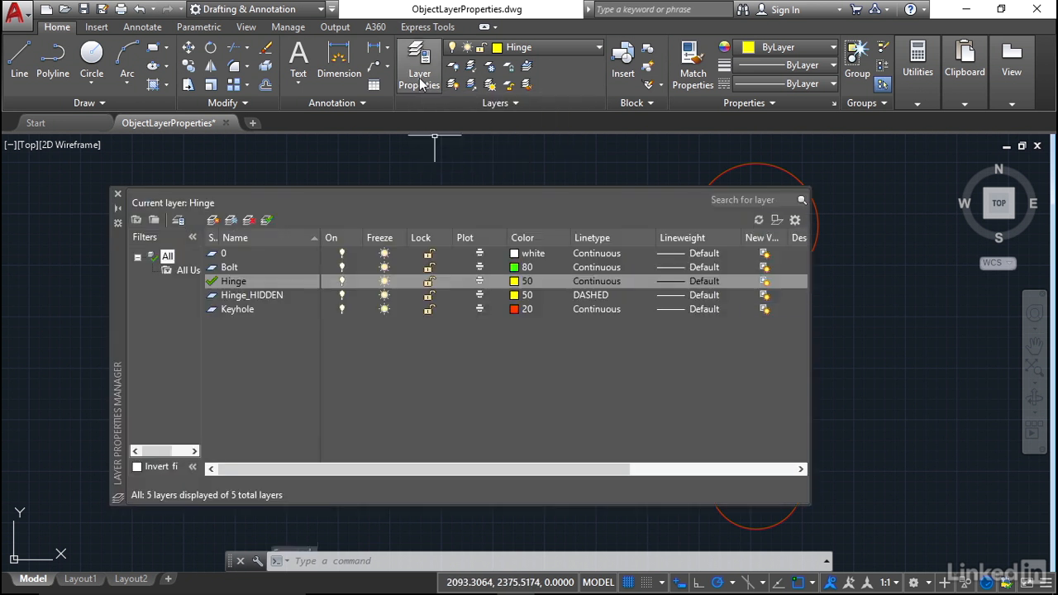
{"action": "left_click", "coordinate": [179, 221]}
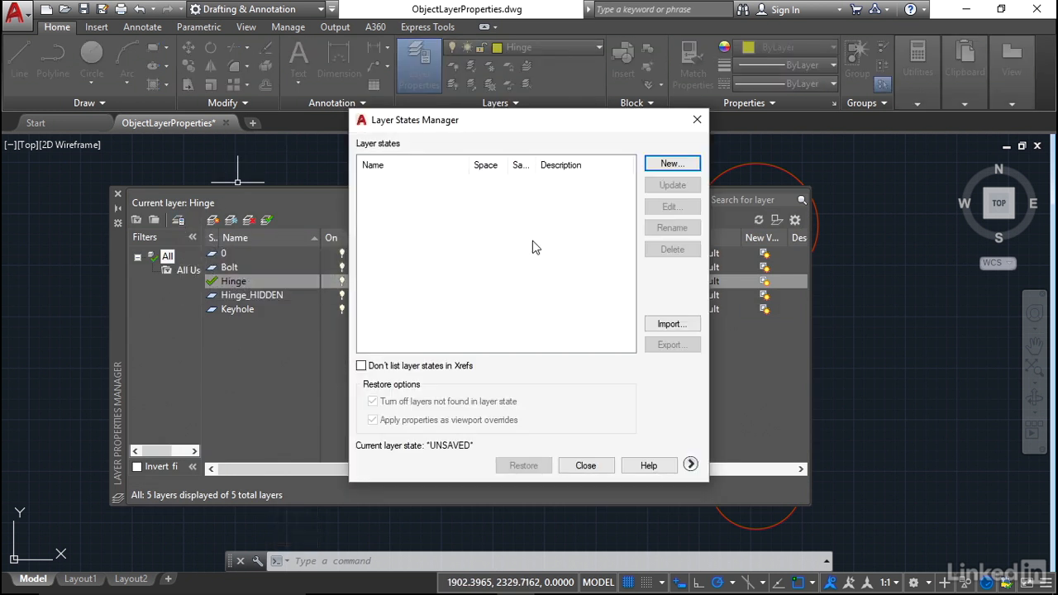
{"action": "left_click", "coordinate": [671, 164]}
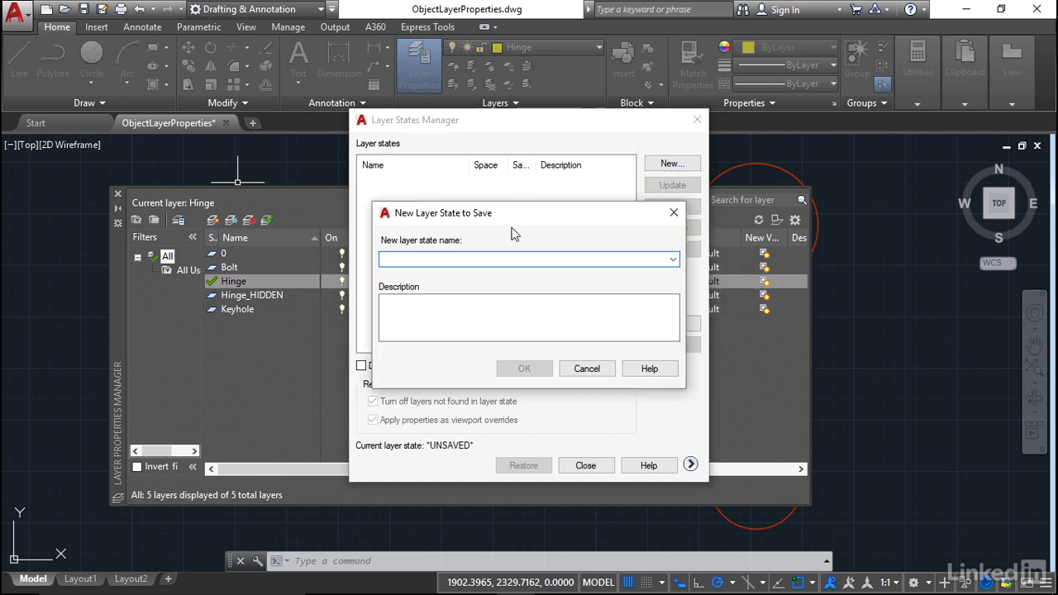
{"action": "type", "text": "EXIST"}
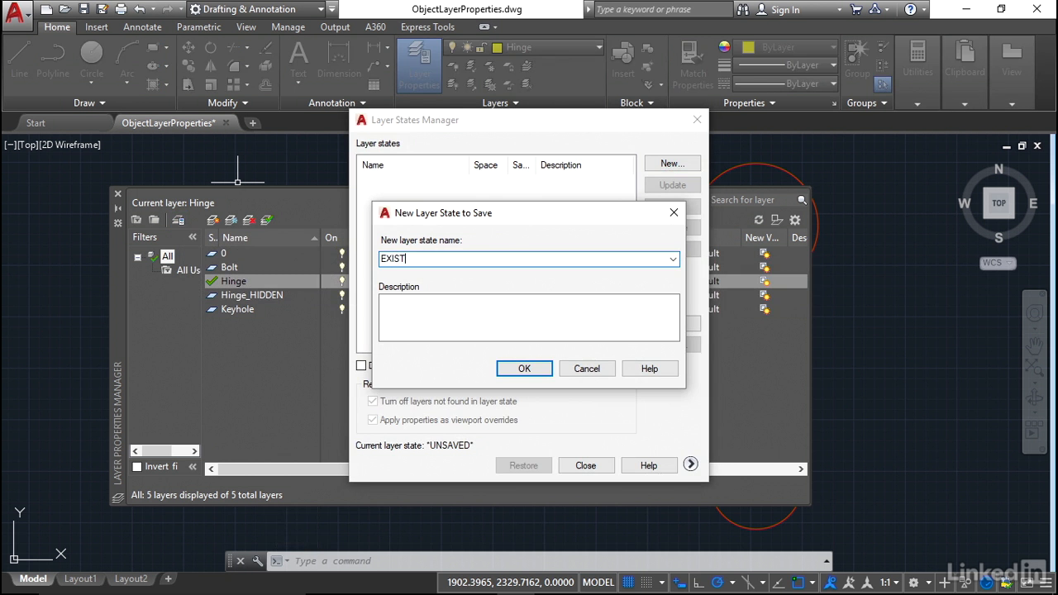
{"action": "type", "text": "ING"}
- Describe the new layer state as "Layers as existing" and save it
{"action": "left_click", "coordinate": [446, 298]}
{"action": "type", "text": "L"}
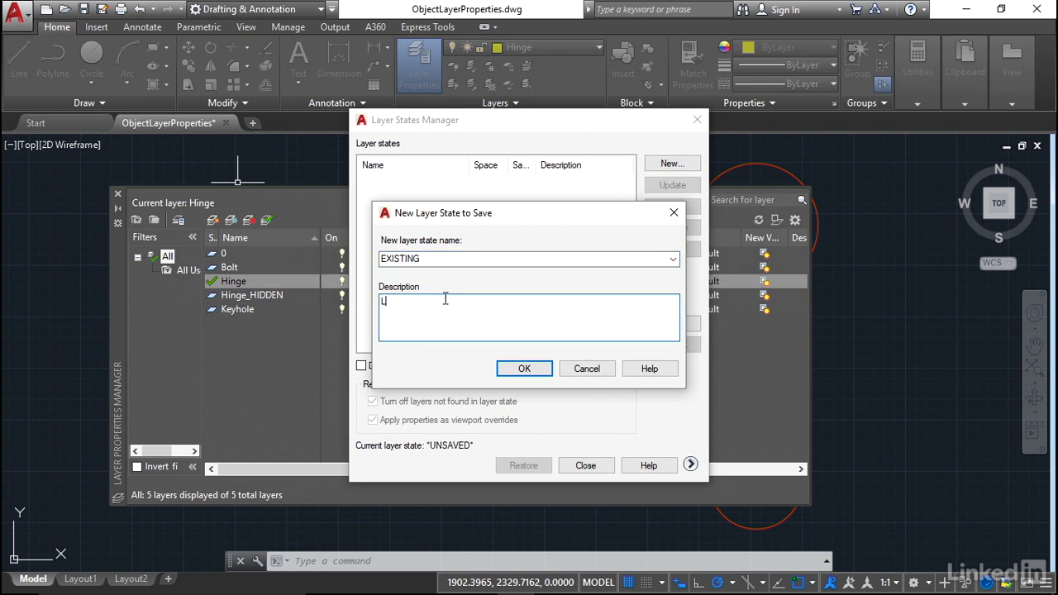
{"action": "type", "text": "ayers as exsiting"}
{"action": "key", "text": "BackSpace"}
{"action": "key", "text": "BackSpace"}
{"action": "key", "text": "BackSpace"}
{"action": "key", "text": "BackSpace"}
{"action": "key", "text": "BackSpace"}
{"action": "type", "text": "isting"}
{"action": "left_click", "coordinate": [504, 368]}
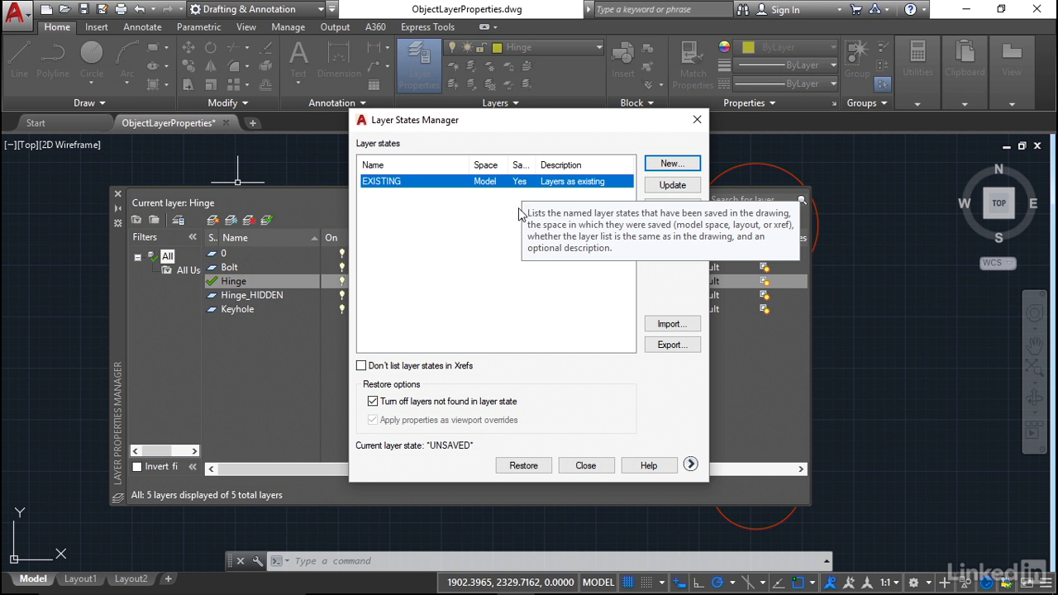
- Restore the EXISTING layer state and check the list of saved layer states
{"action": "left_click", "coordinate": [524, 466]}
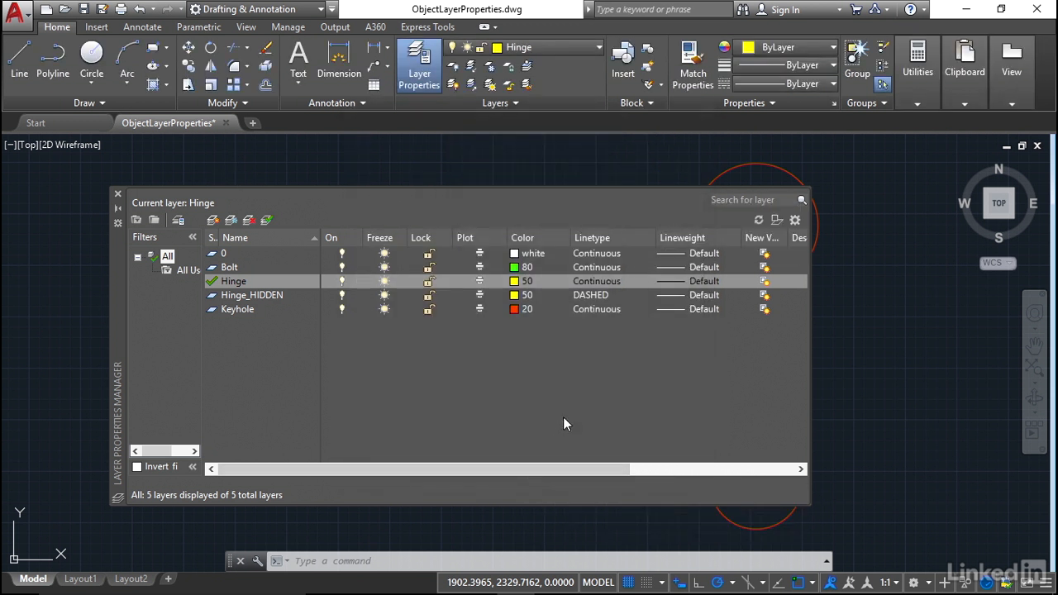
{"action": "left_click", "coordinate": [117, 198]}
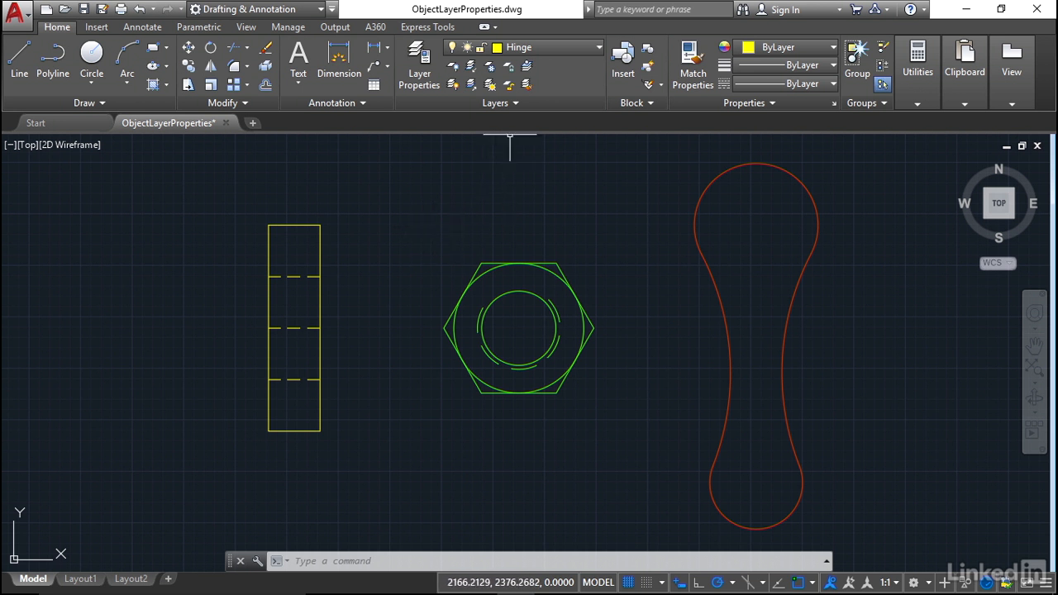
{"action": "left_click", "coordinate": [514, 105]}
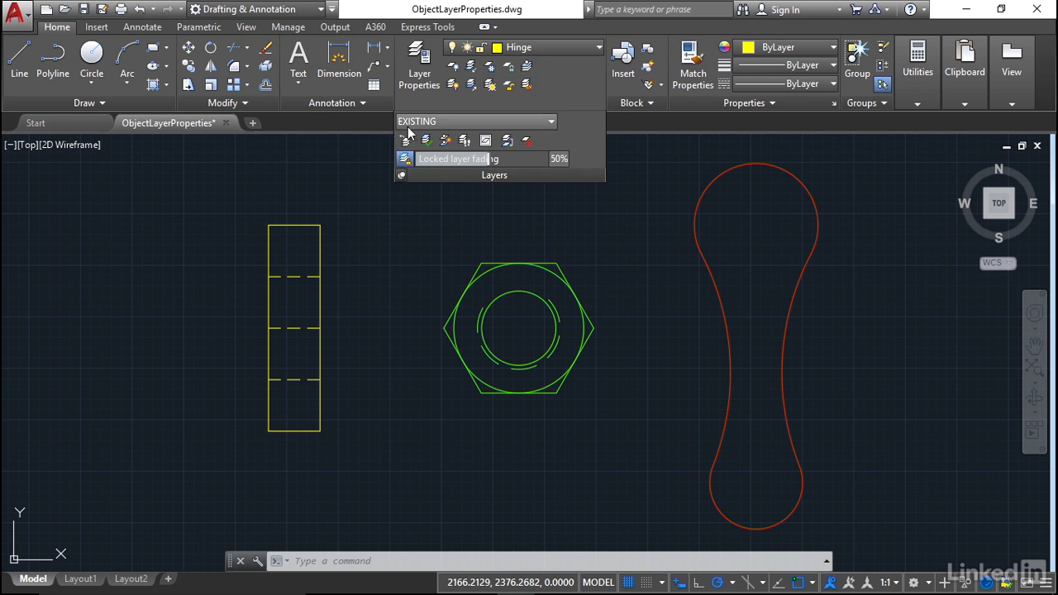
{"action": "left_click", "coordinate": [551, 123]}
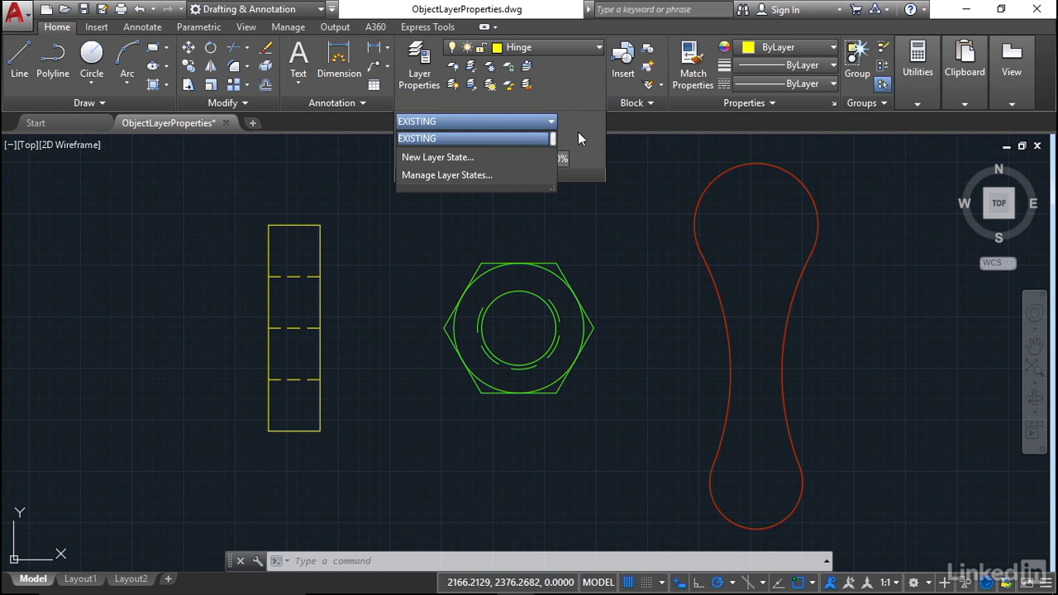
{"action": "left_click", "coordinate": [591, 207]}
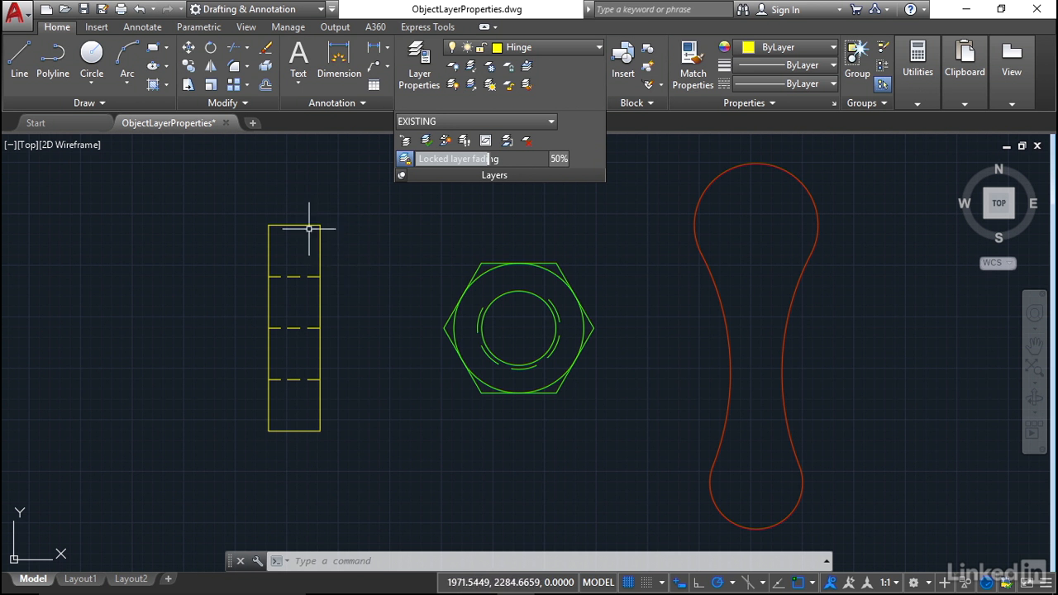
{"action": "left_click", "coordinate": [279, 225]}
{"action": "left_click", "coordinate": [269, 243]}
{"action": "left_click", "coordinate": [322, 248]}
{"action": "left_click", "coordinate": [297, 431]}
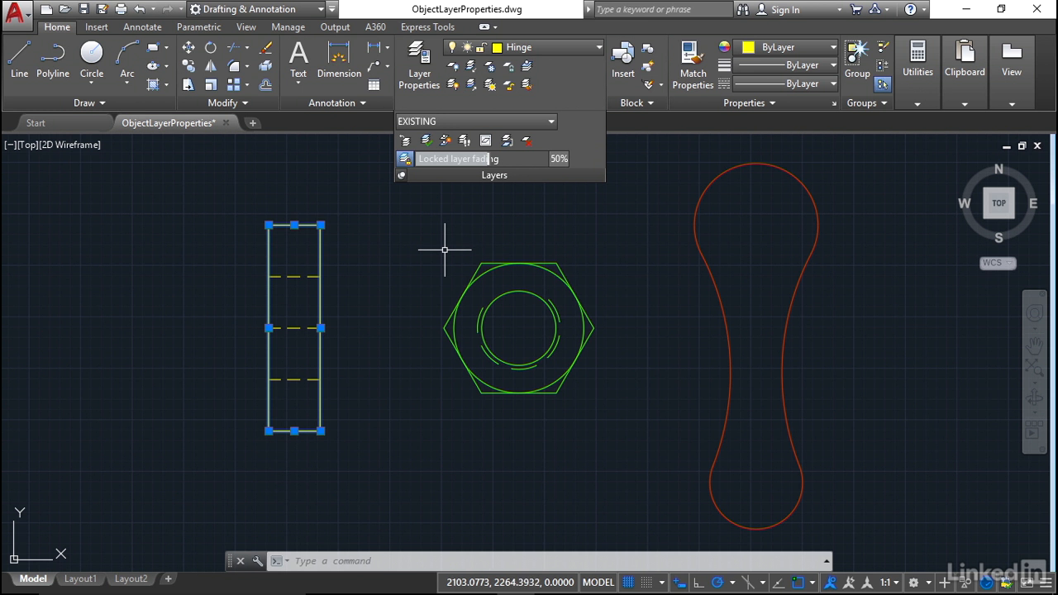
{"action": "key", "text": "Escape"}
{"action": "key", "text": "Escape"}
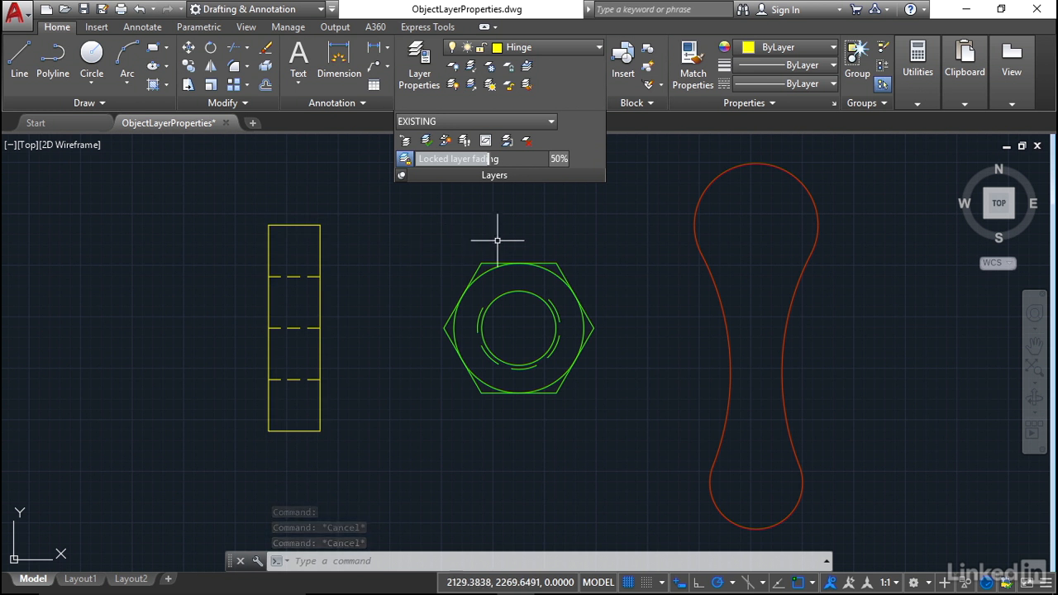
- Change the Hinge layer's color to the standard red
{"action": "left_click", "coordinate": [598, 48]}
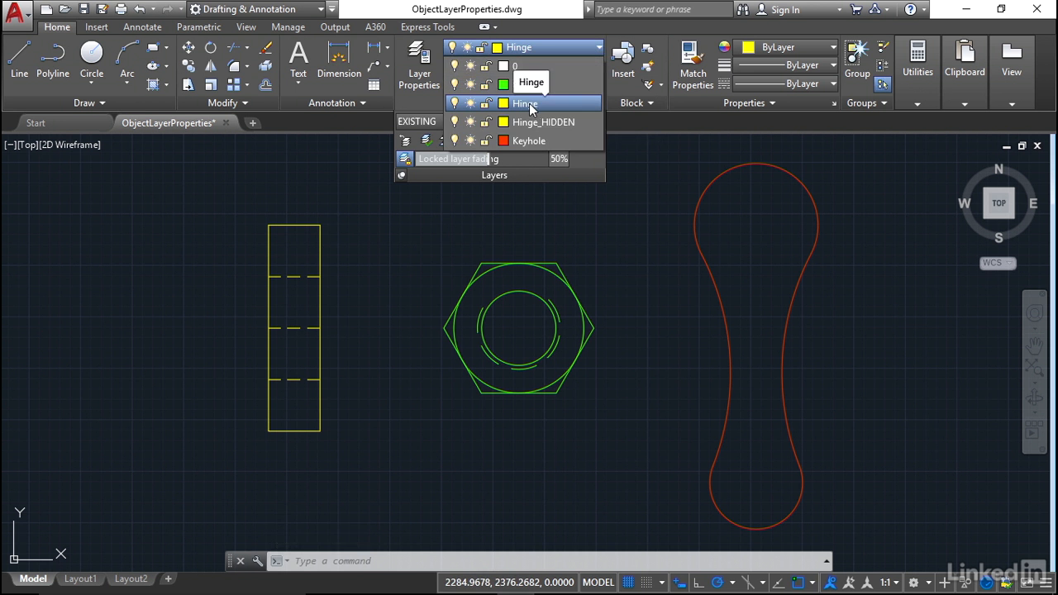
{"action": "left_click", "coordinate": [504, 104]}
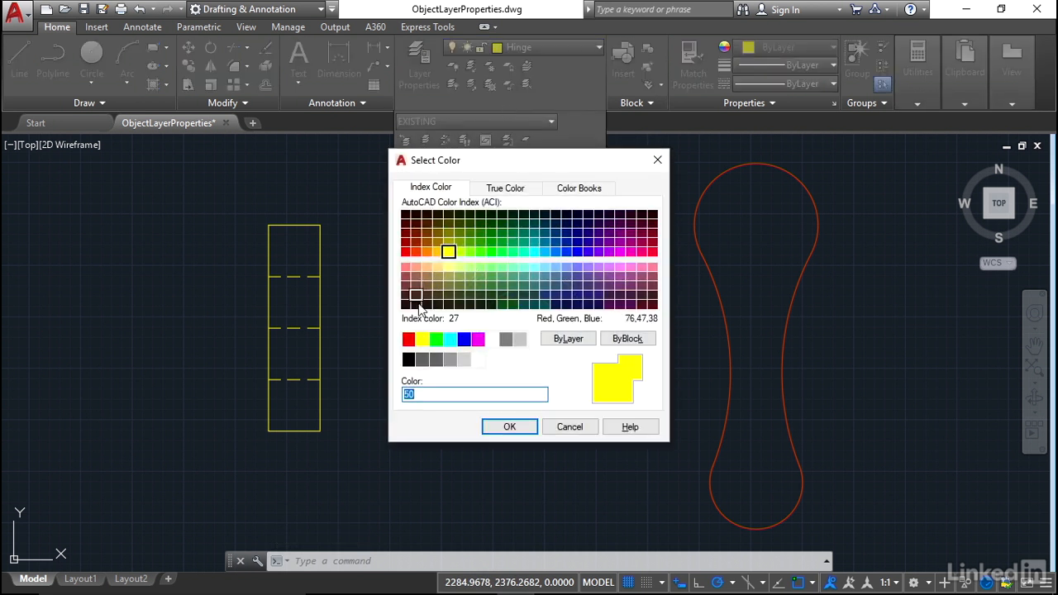
{"action": "left_click", "coordinate": [408, 339]}
{"action": "left_click", "coordinate": [509, 426]}
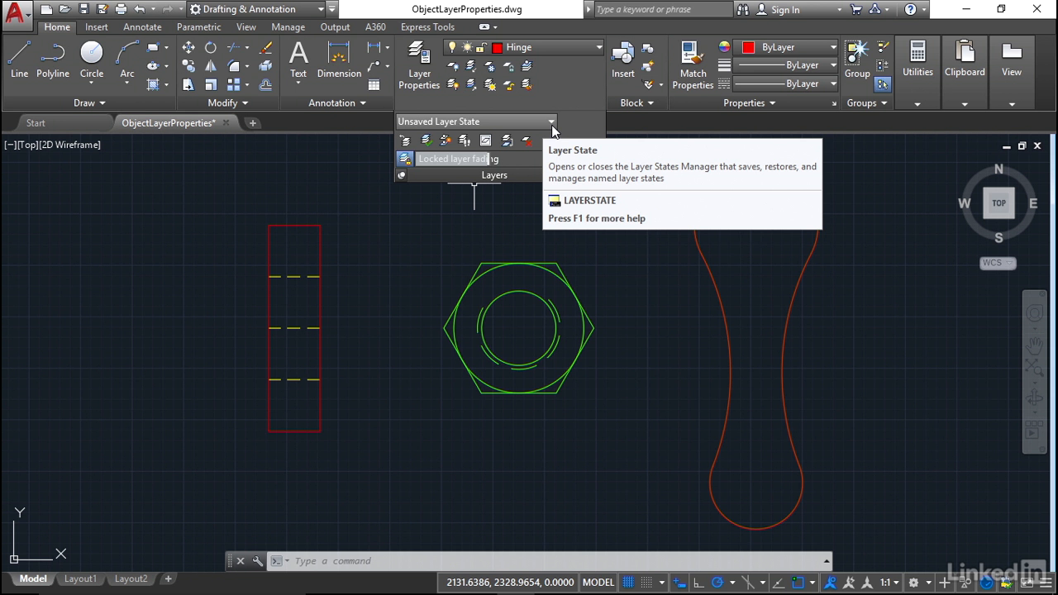
- Save the current layer settings as a new layer state named HINGE-RED with the description "Hinge layer is RED"
{"action": "left_click", "coordinate": [551, 124]}
{"action": "left_click", "coordinate": [456, 157]}
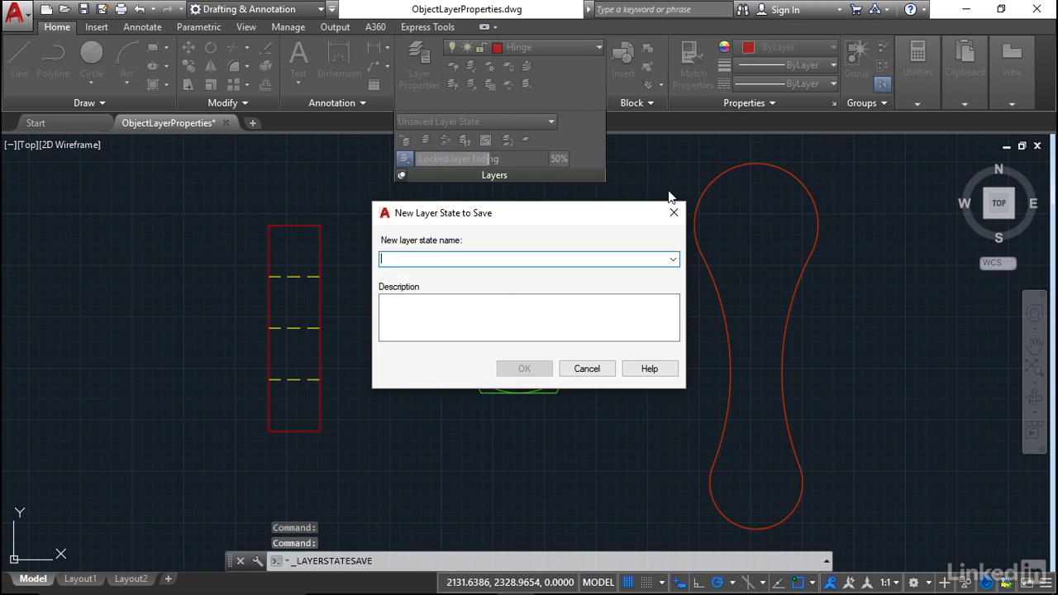
{"action": "type", "text": "HINGE"}
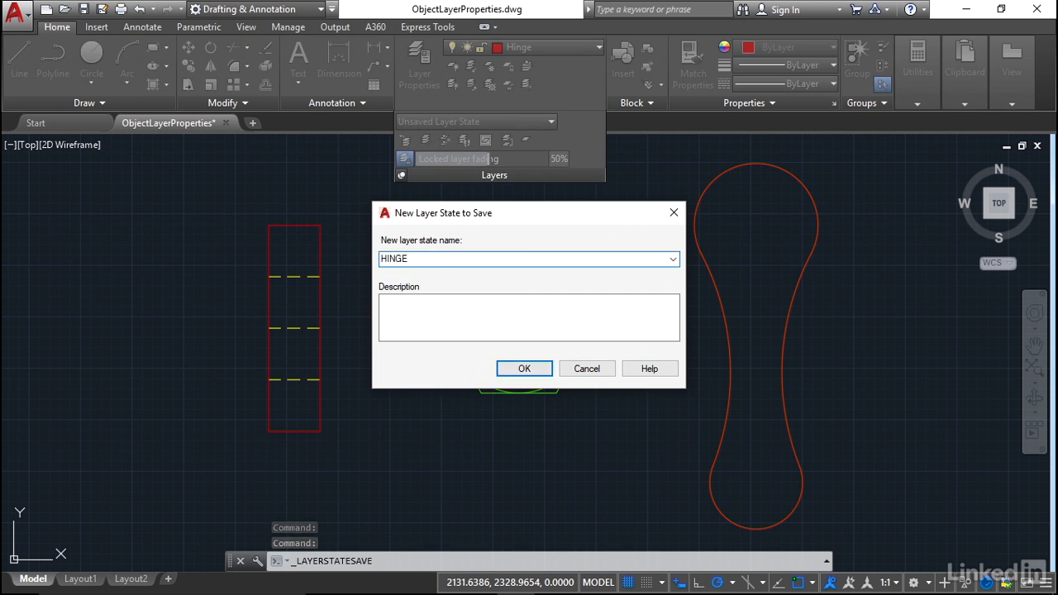
{"action": "type", "text": "-RED"}
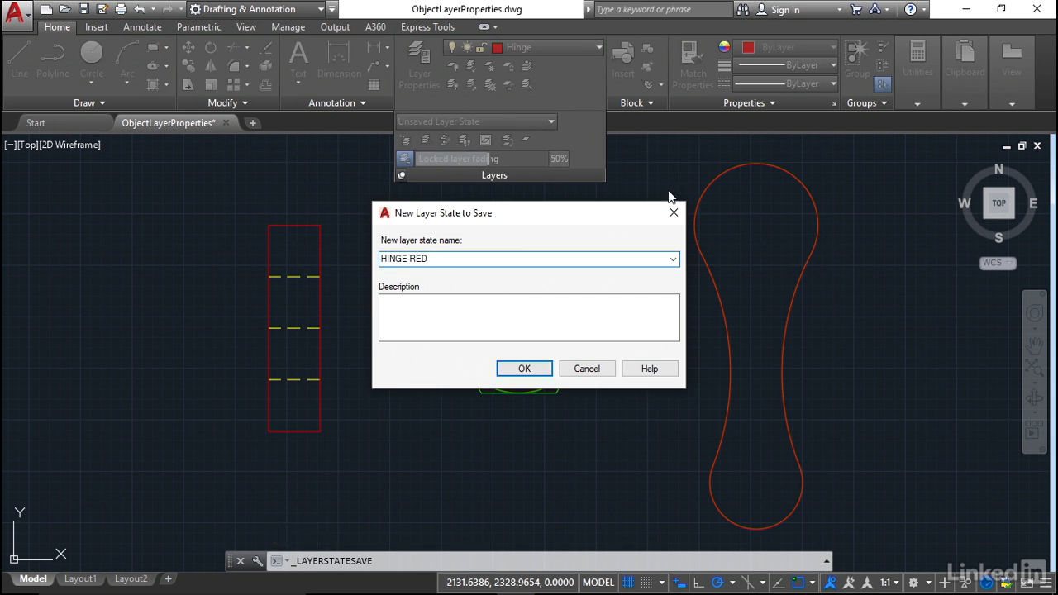
{"action": "left_click", "coordinate": [446, 299]}
{"action": "type", "text": "H"}
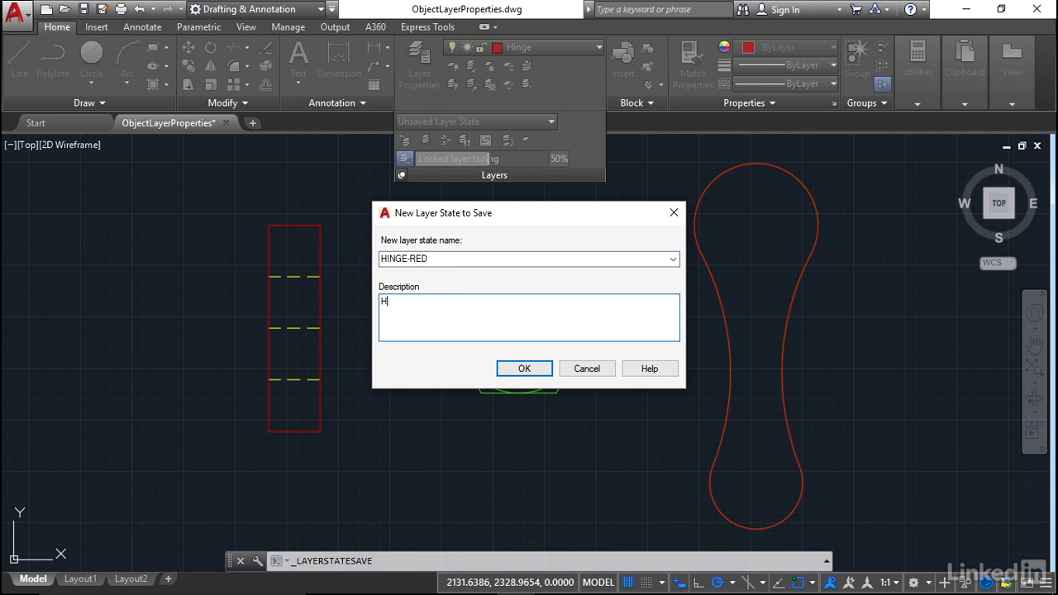
{"action": "type", "text": "inge layer is RED"}
{"action": "left_click", "coordinate": [523, 367]}
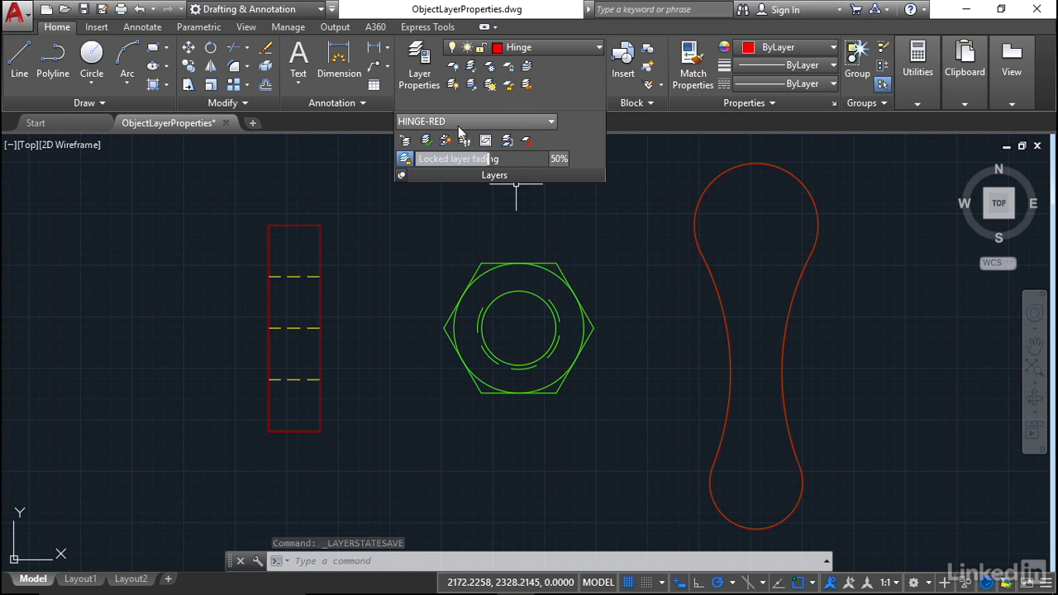
- Restore the EXISTING layer state and switch back to HINGE-RED
{"action": "left_click", "coordinate": [550, 124]}
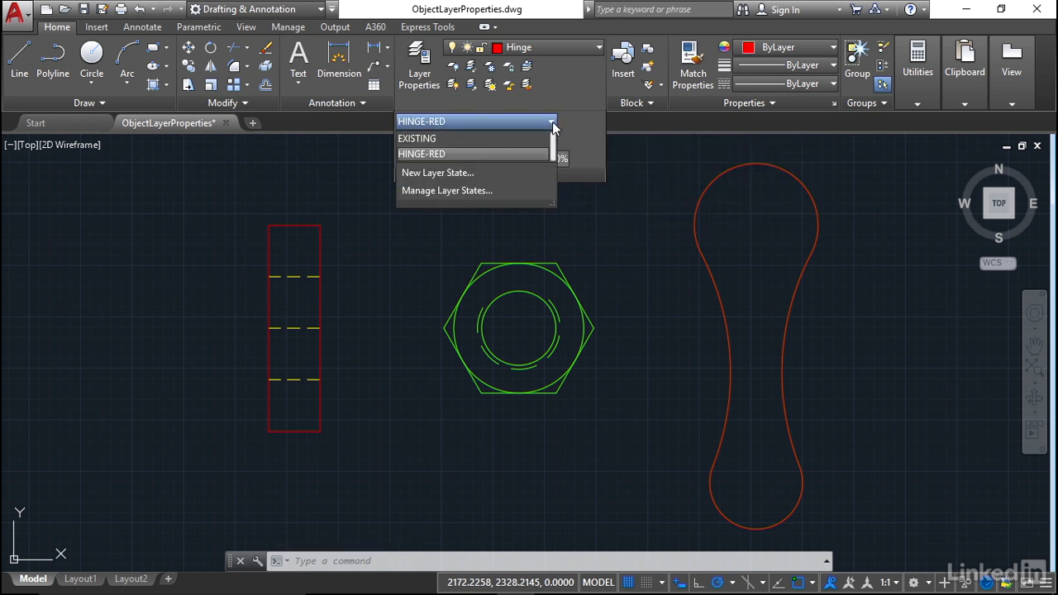
{"action": "left_click", "coordinate": [443, 138]}
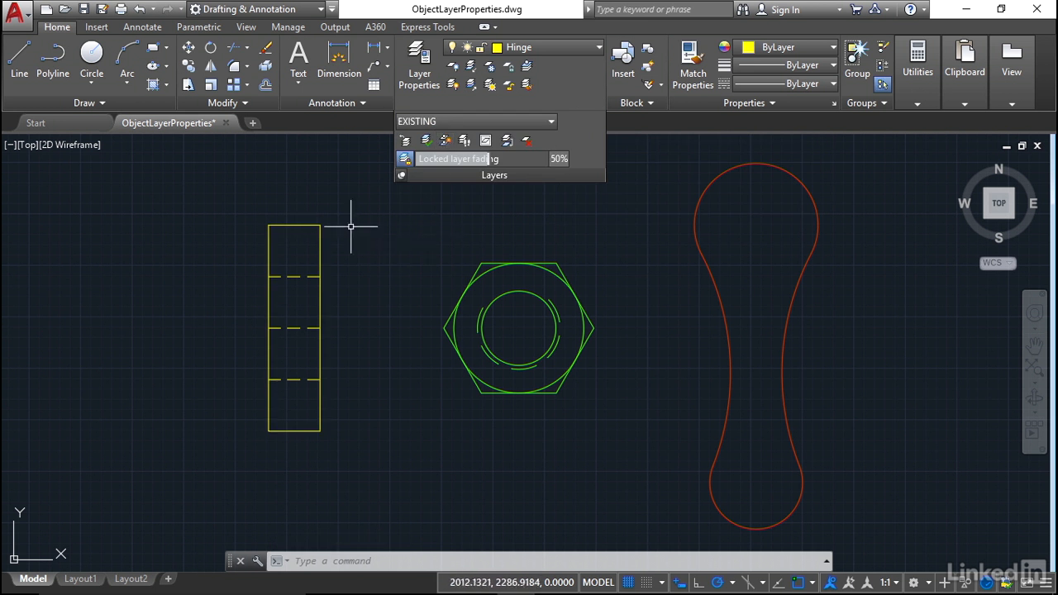
{"action": "left_click", "coordinate": [550, 121]}
{"action": "left_click", "coordinate": [447, 155]}
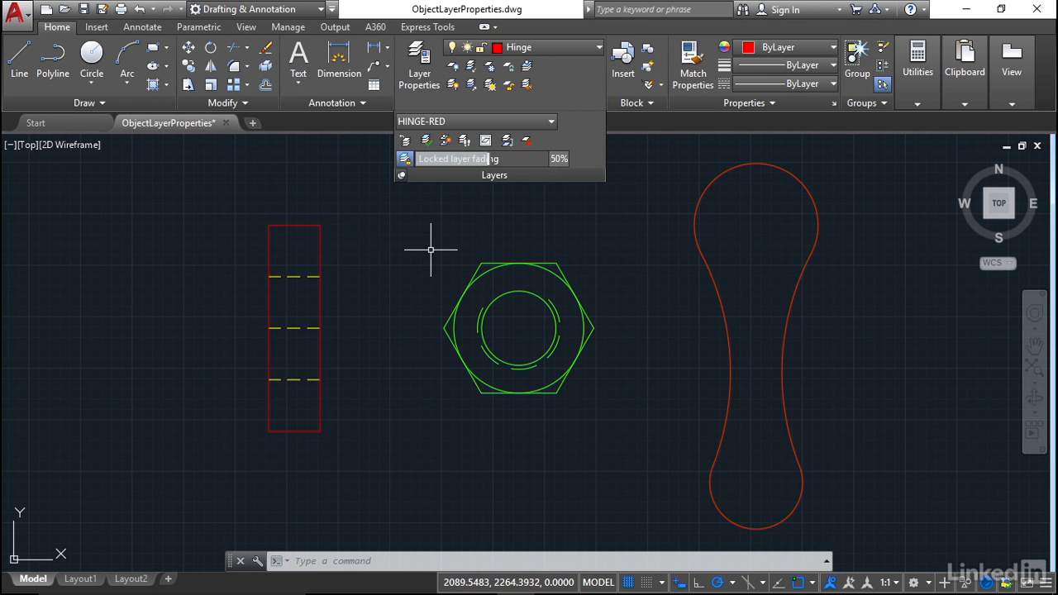